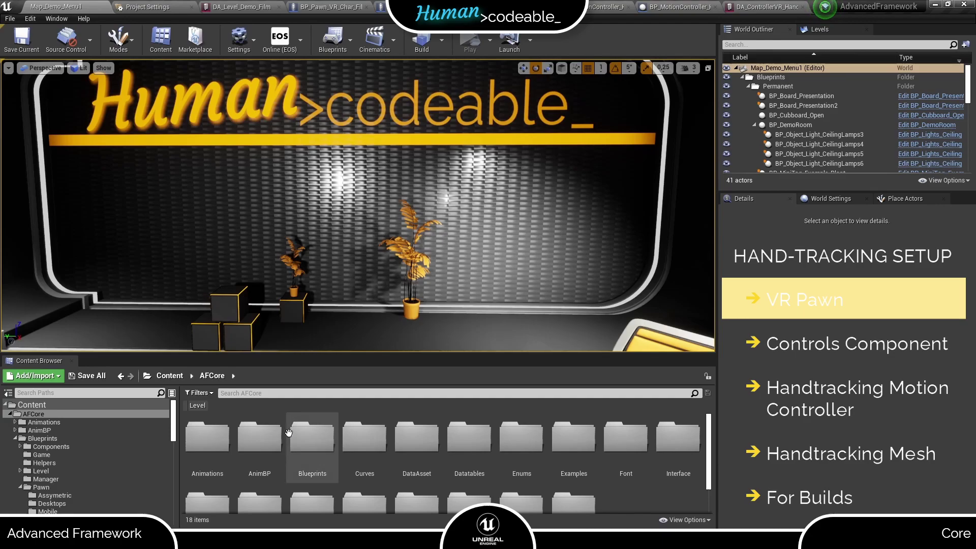
# Step: Open the BP_Pawn_VR Blueprint from the Blueprints > Pawn > VR folder
pyautogui.doubleClick(319, 446)
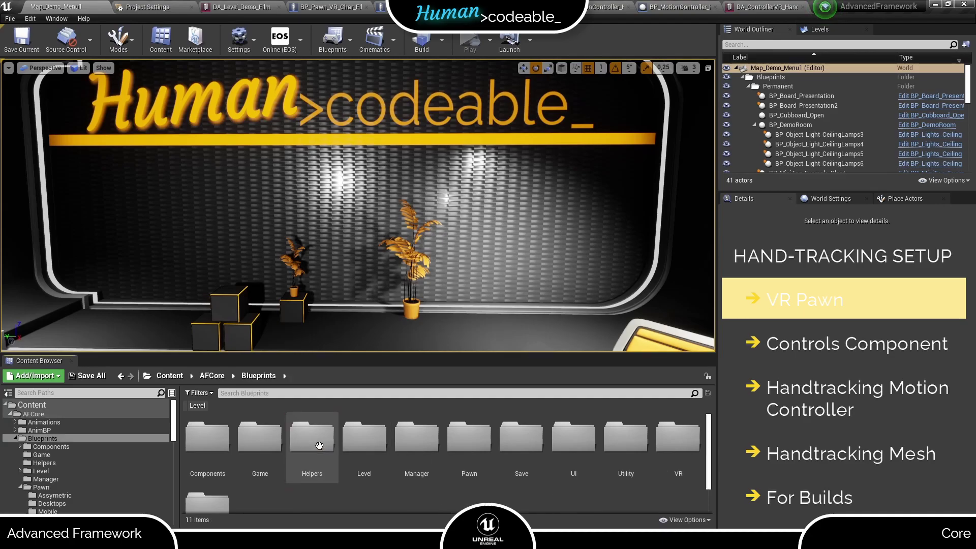
pyautogui.doubleClick(471, 440)
pyautogui.click(363, 440)
pyautogui.doubleClick(364, 440)
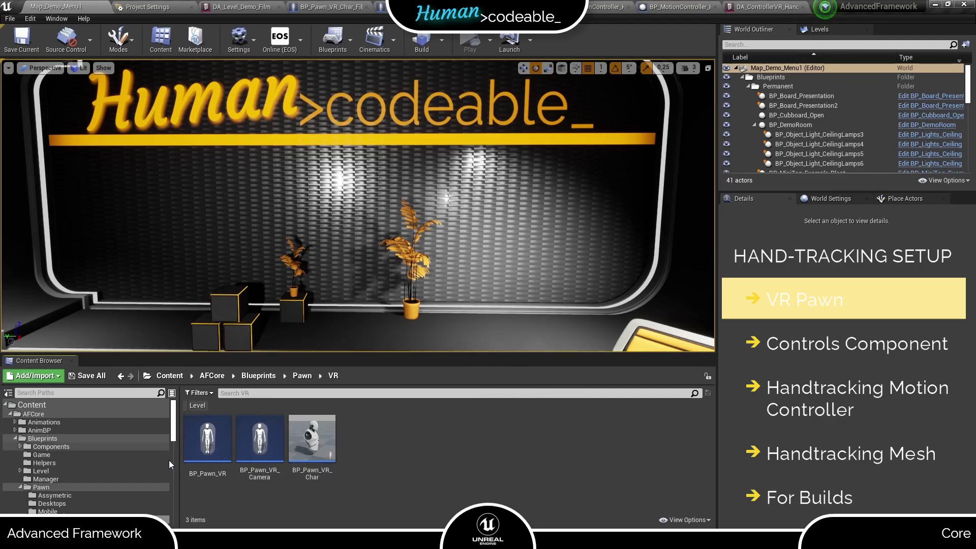
pyautogui.doubleClick(207, 440)
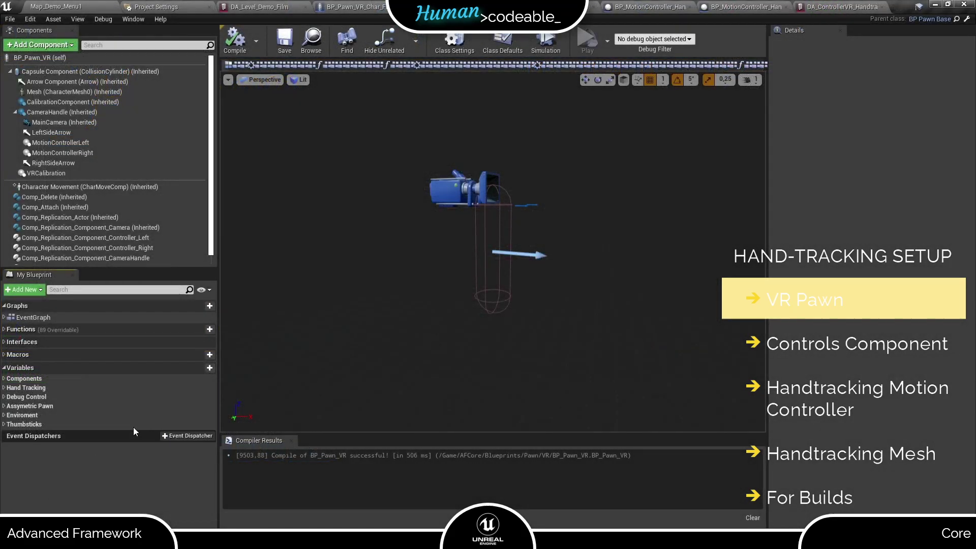
# Step: Set the AllowHandTracking variable under Hand Tracking to default to true
pyautogui.click(7, 388)
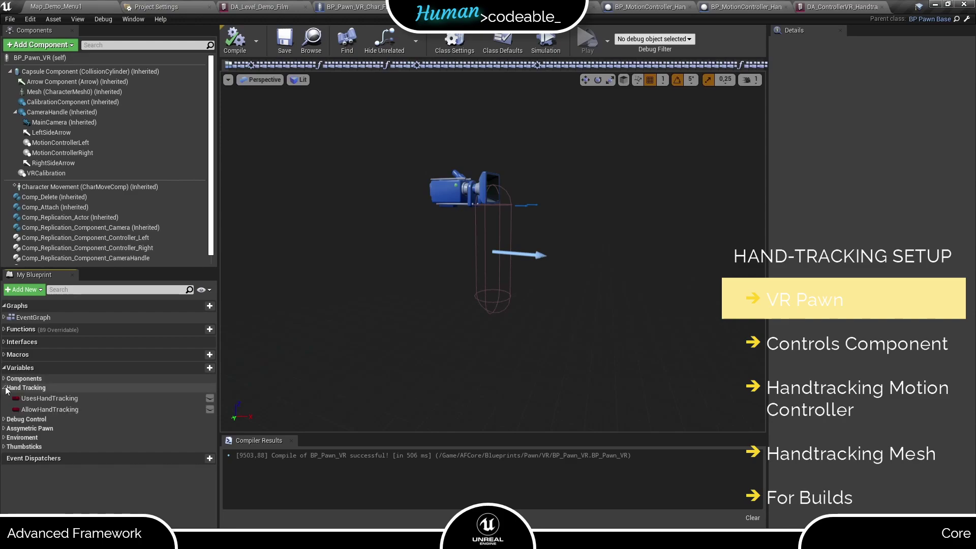
pyautogui.click(58, 410)
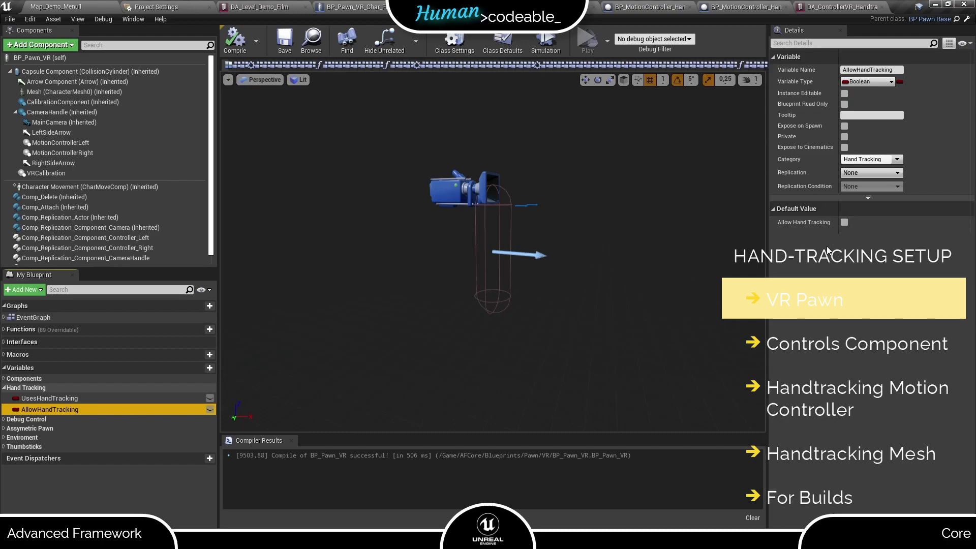
pyautogui.click(844, 222)
# Step: Find references to AllowHandTracking and jump to its SET node in the Event Graph
pyautogui.rightClick(62, 410)
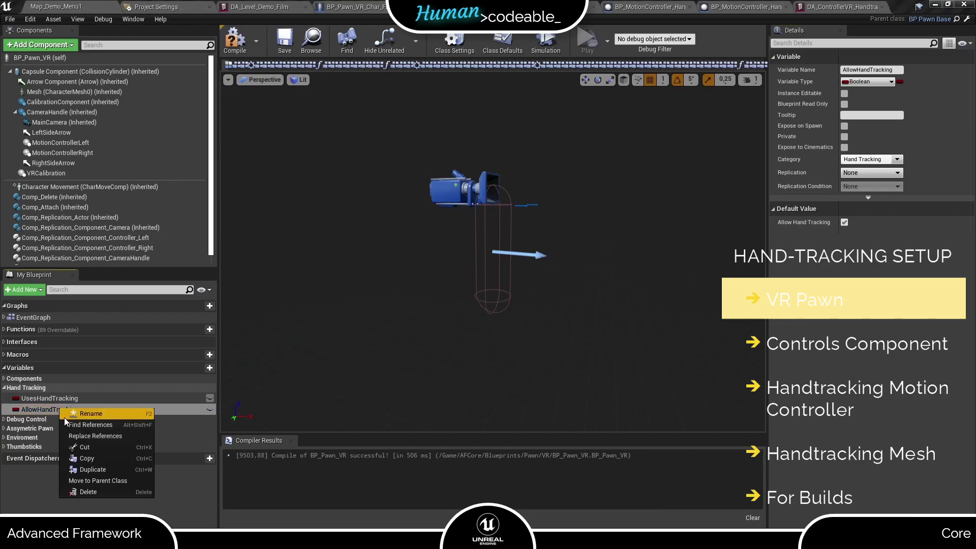
pyautogui.click(66, 423)
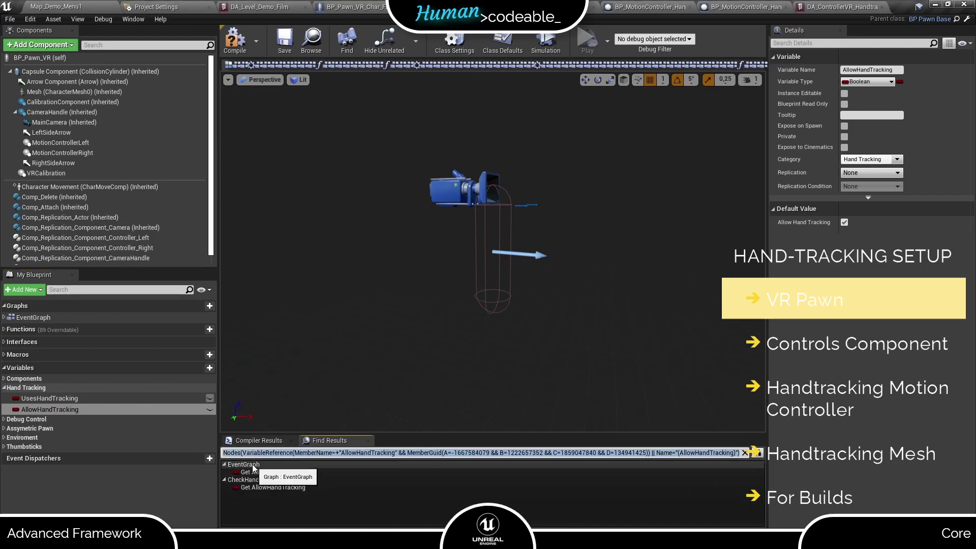
pyautogui.click(252, 471)
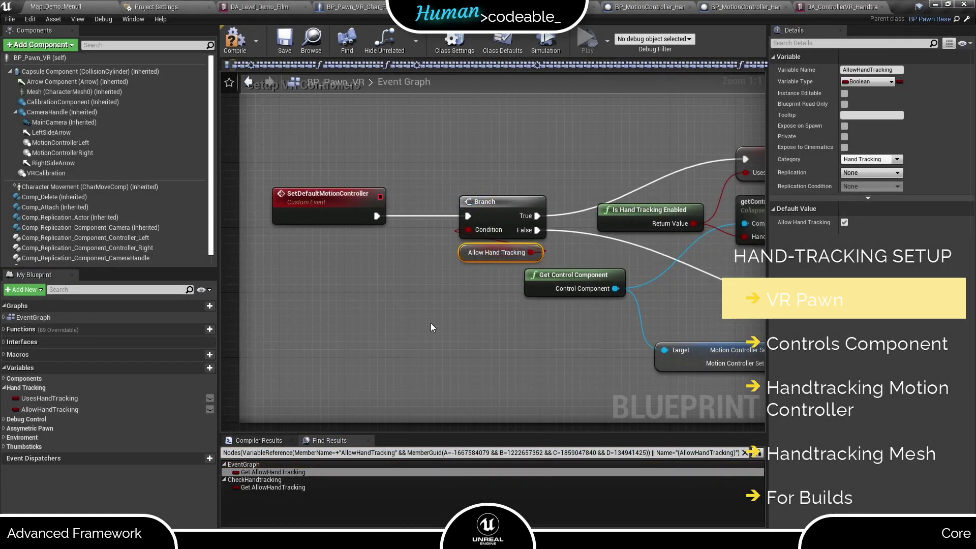
pyautogui.moveTo(431, 322); pyautogui.dragTo(0, 323, button='right')
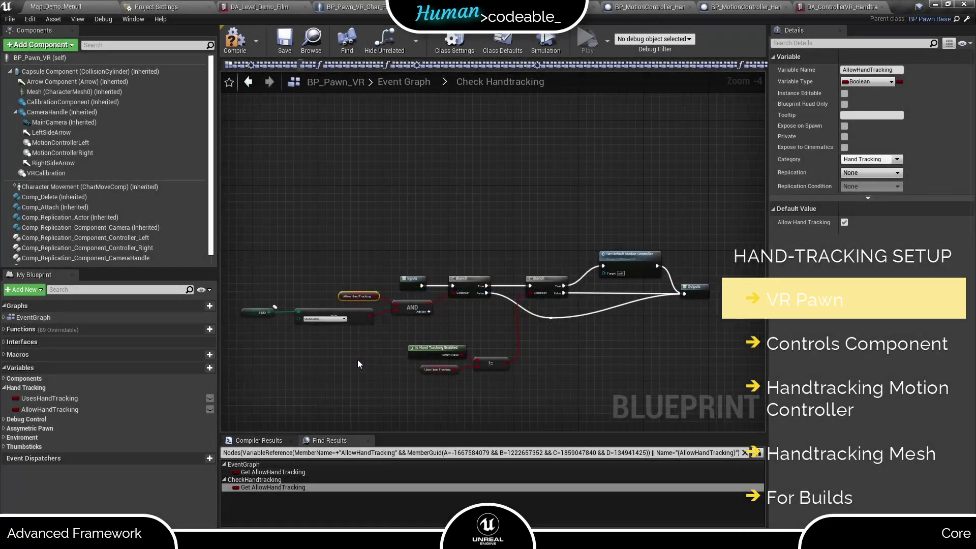
pyautogui.scroll(3, 357, 362)
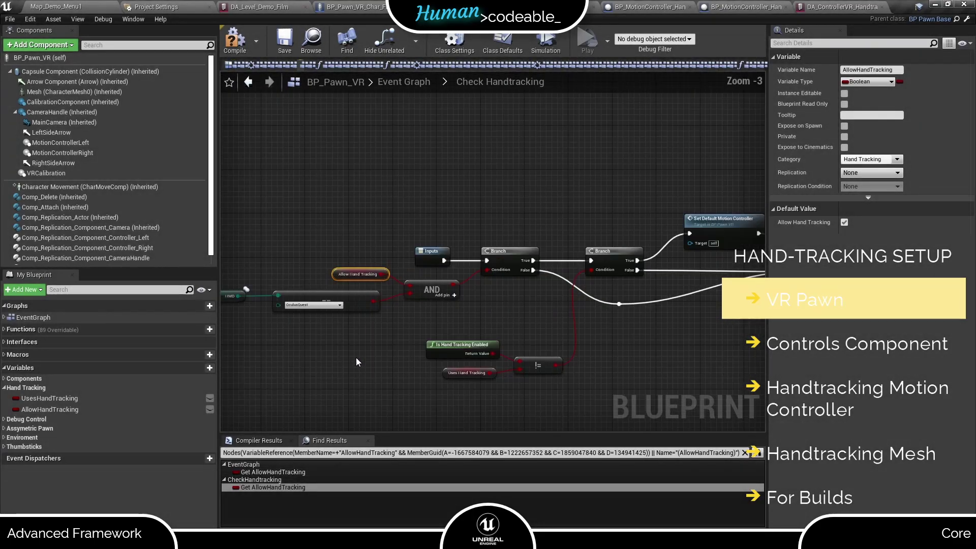
pyautogui.scroll(1, 356, 358)
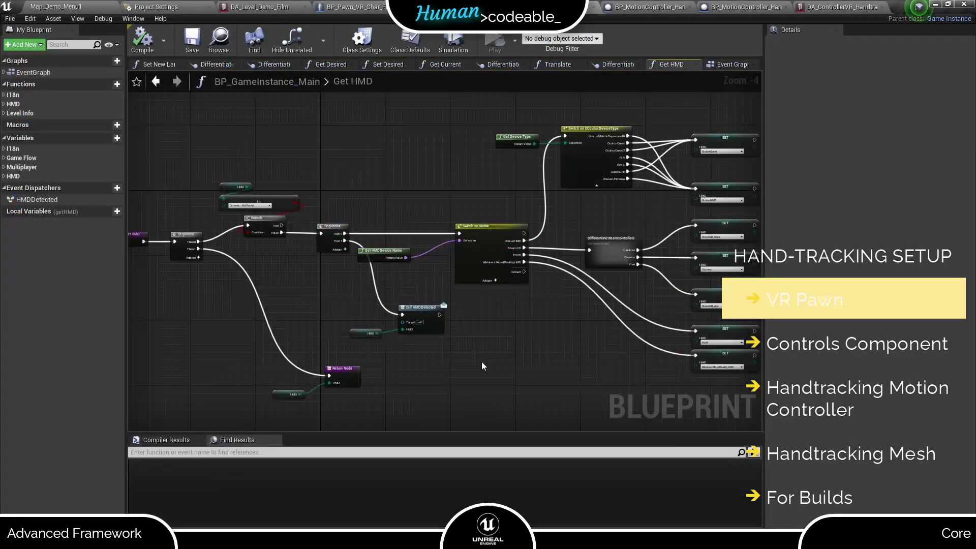
# Step: Inspect the Get HMD graph's Switch on EOculusDeviceType and SET HMD nodes
pyautogui.scroll(2, 481, 361)
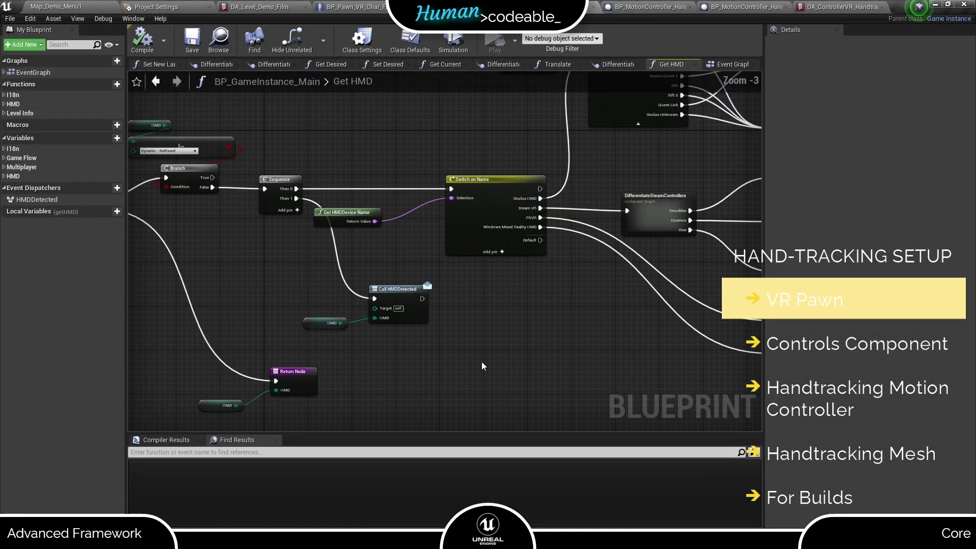
pyautogui.moveTo(557, 322); pyautogui.dragTo(495, 399, button='right')
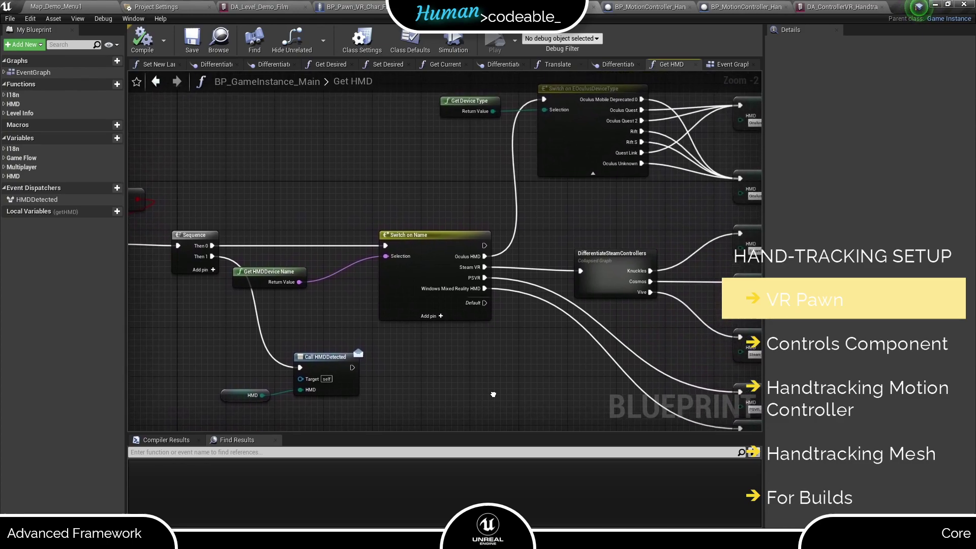
pyautogui.moveTo(507, 359); pyautogui.dragTo(321, 348, button='right')
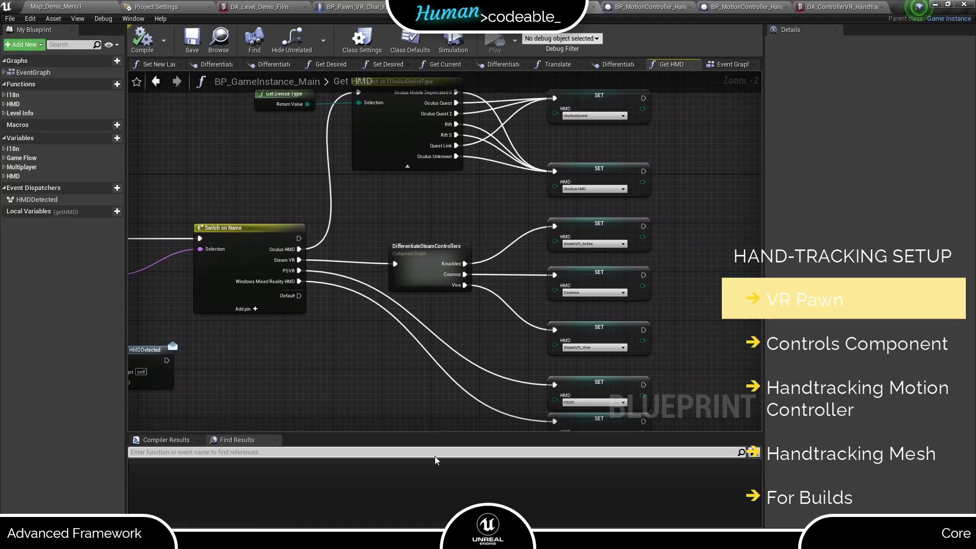
pyautogui.moveTo(447, 257); pyautogui.dragTo(448, 333, button='right')
pyautogui.scroll(1, 448, 332)
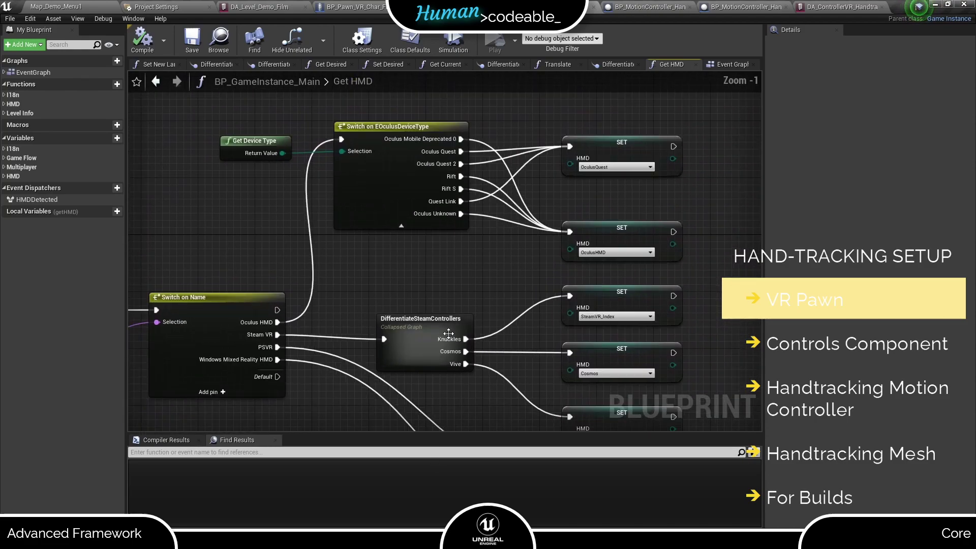
pyautogui.scroll(1, 504, 275)
pyautogui.moveTo(505, 275); pyautogui.dragTo(489, 361, button='right')
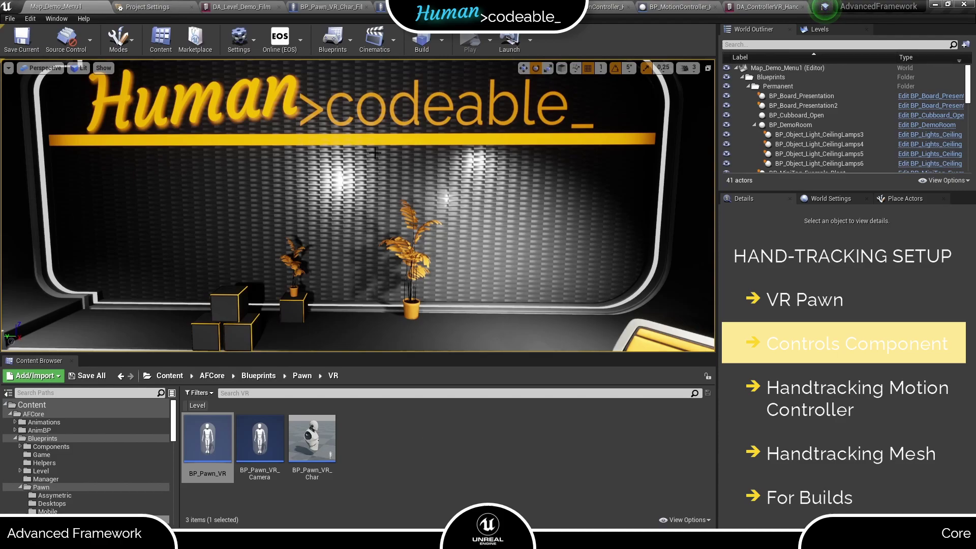
# Step: Switch to BP_Pawn_VR_Char_Film and select its Comp_Controls component to view its details
pyautogui.click(350, 6)
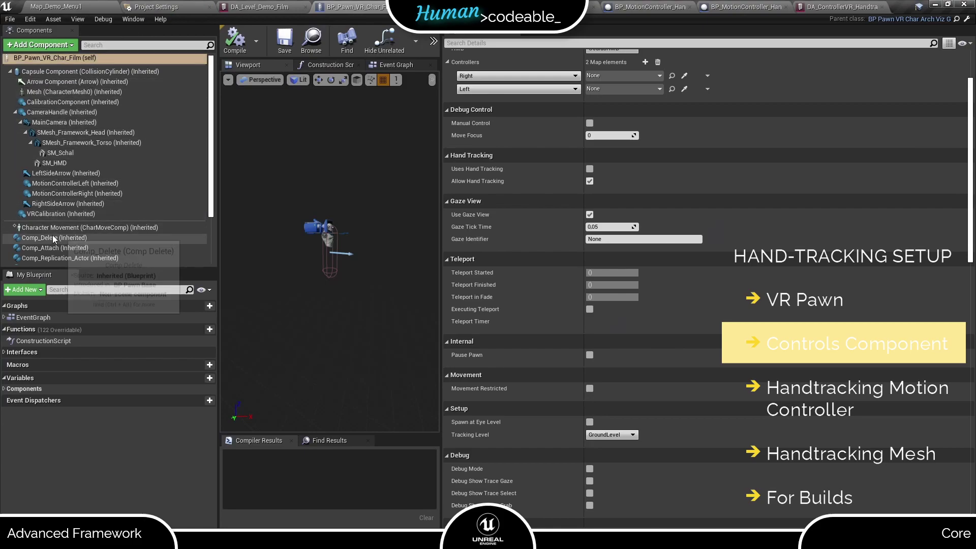
pyautogui.scroll(-3, 53, 236)
pyautogui.scroll(-2, 52, 236)
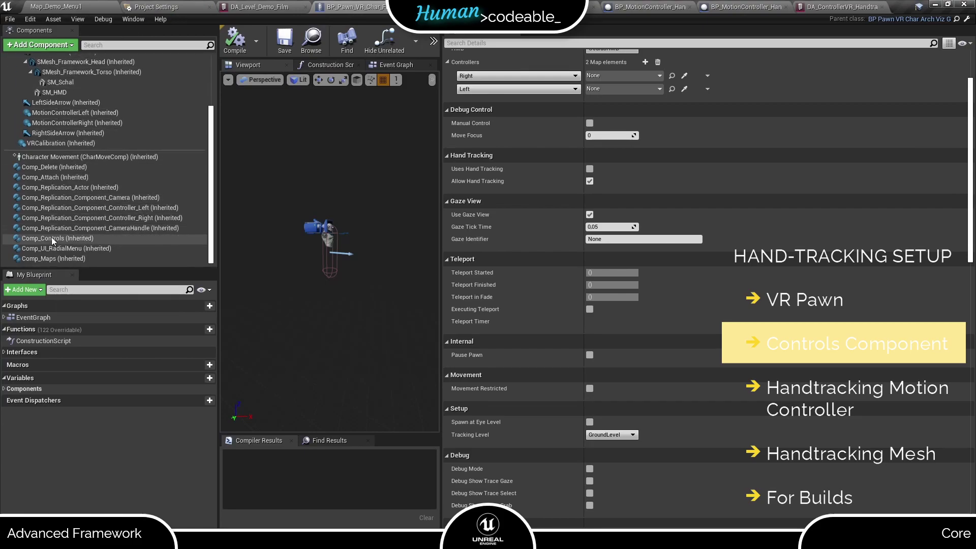
pyautogui.click(53, 239)
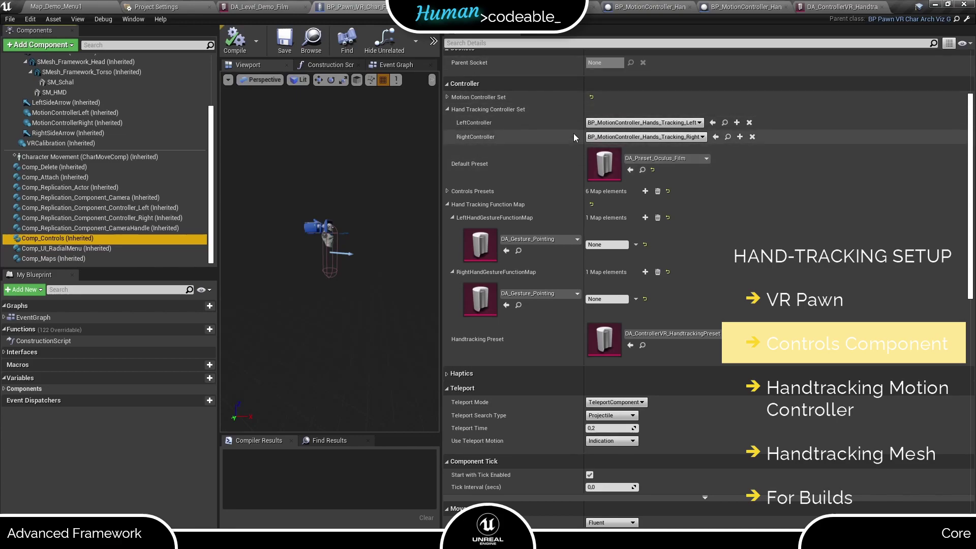
# Step: Review the left hand-tracking controller choices and LeftHandGestureFunctionMap entries without changing them
pyautogui.click(638, 123)
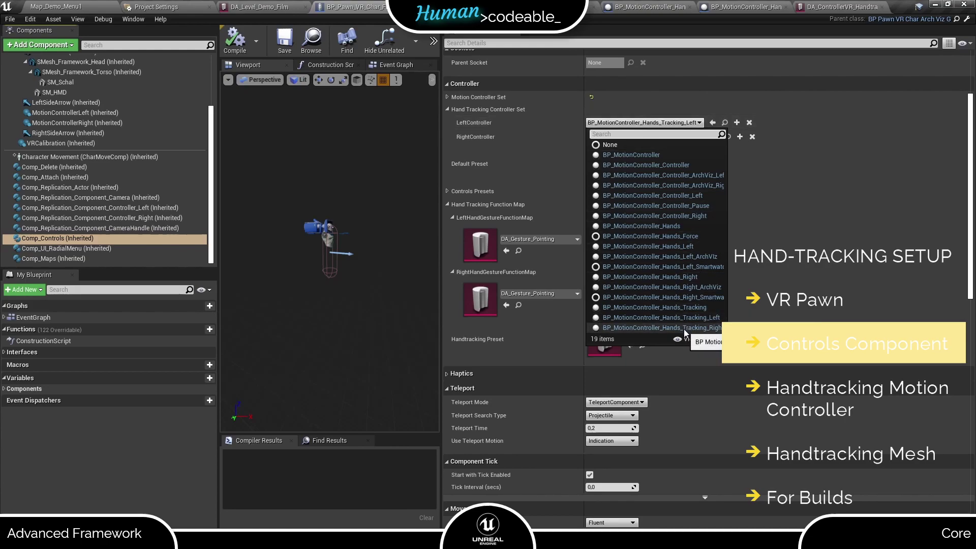
pyautogui.click(800, 258)
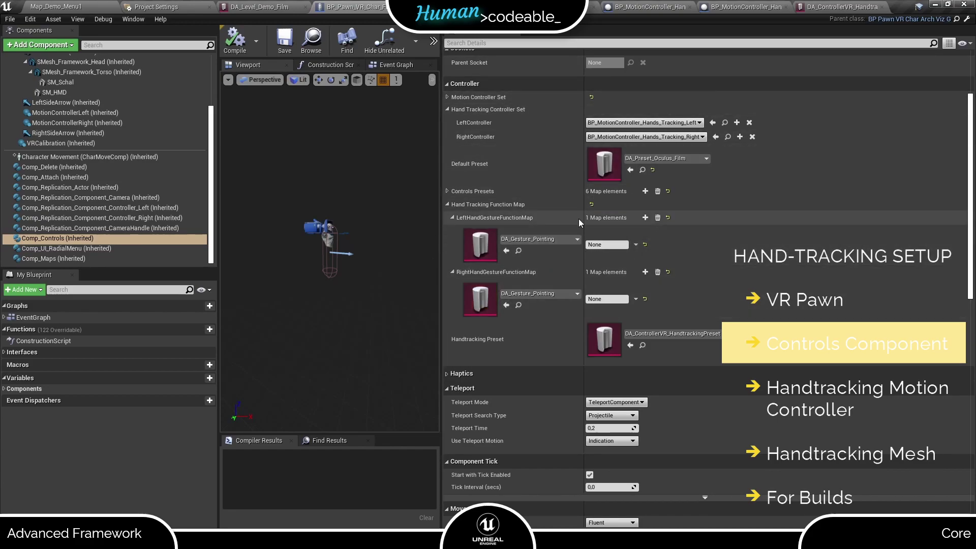
pyautogui.click(453, 218)
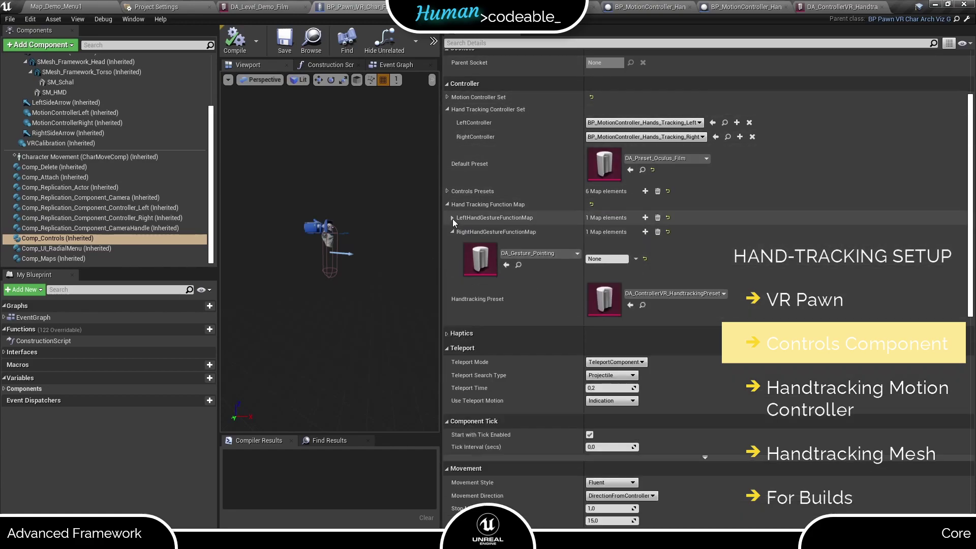
pyautogui.click(453, 218)
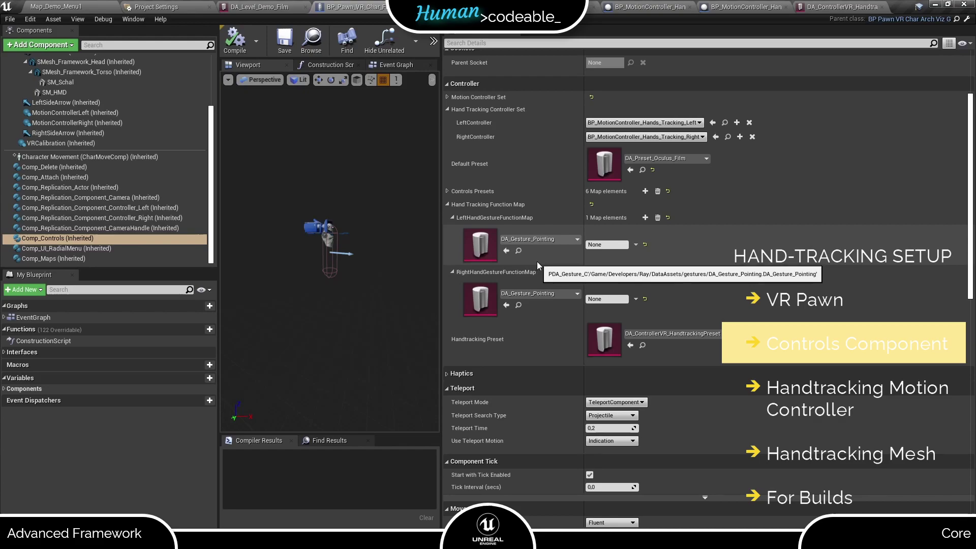
pyautogui.click(611, 245)
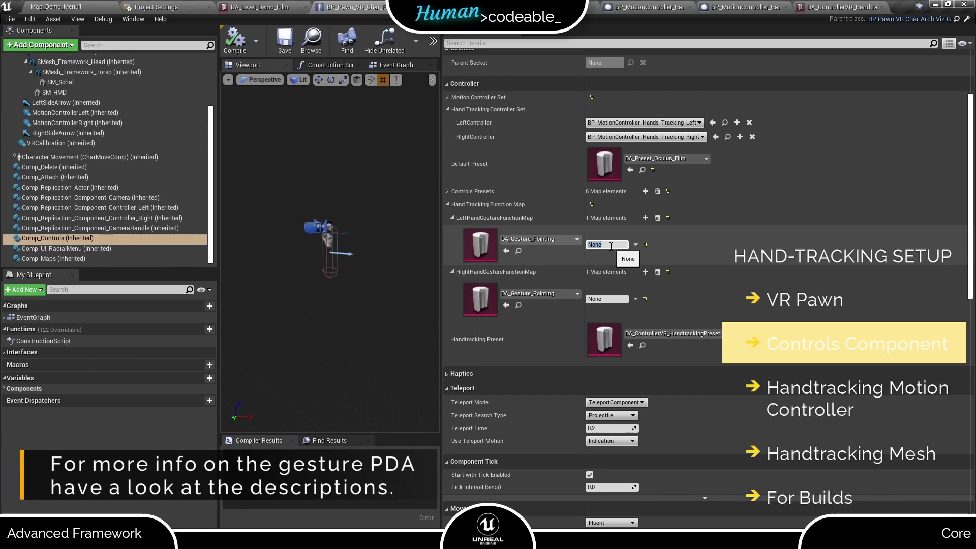
pyautogui.click(445, 255)
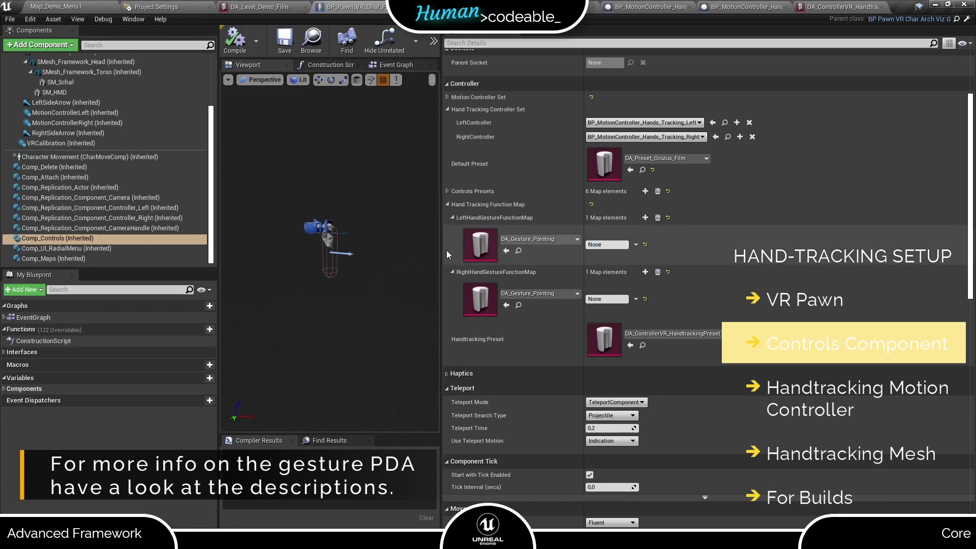
pyautogui.scroll(3, 350, 259)
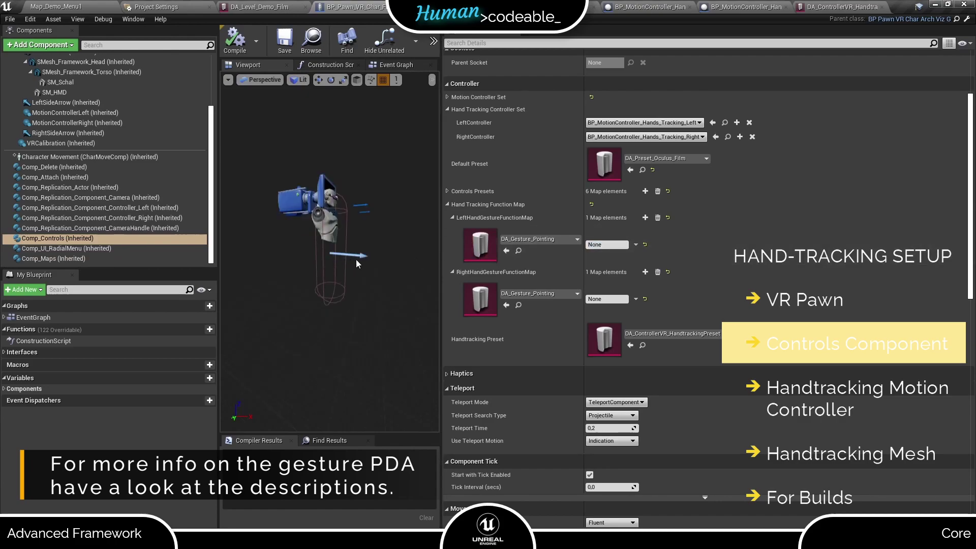
# Step: Map the left and right DA_Gesture_Pointing gestures to Select
pyautogui.click(615, 244)
pyautogui.write('S')
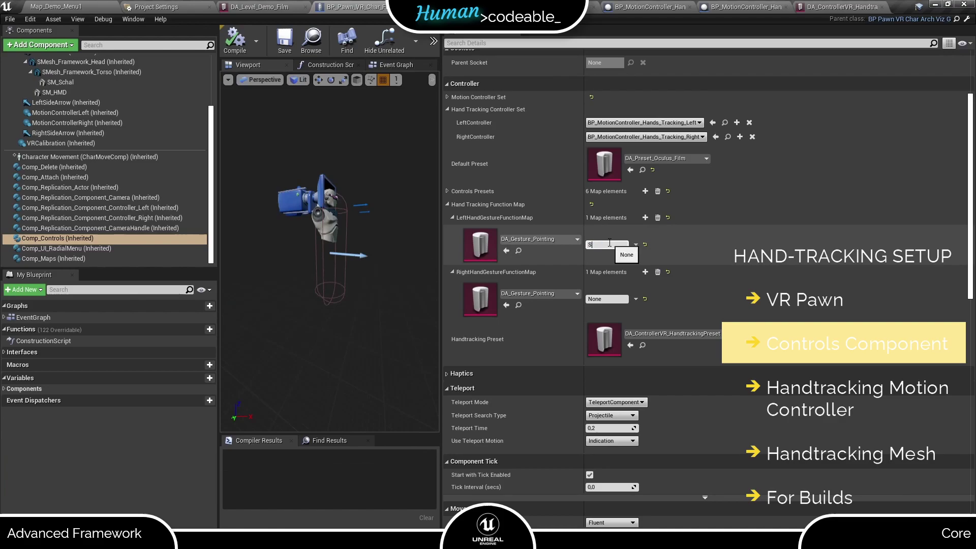
pyautogui.write('elect')
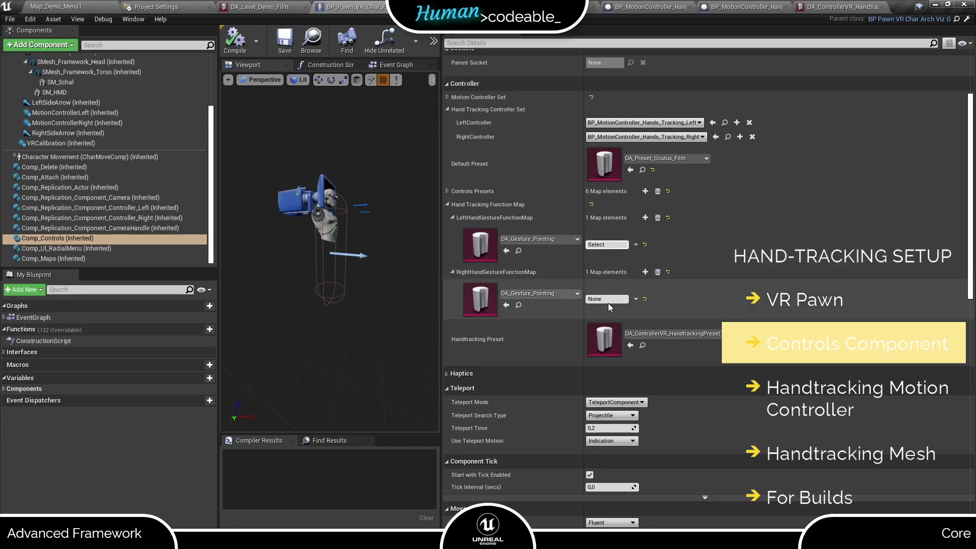
pyautogui.click(608, 299)
pyautogui.write('Se')
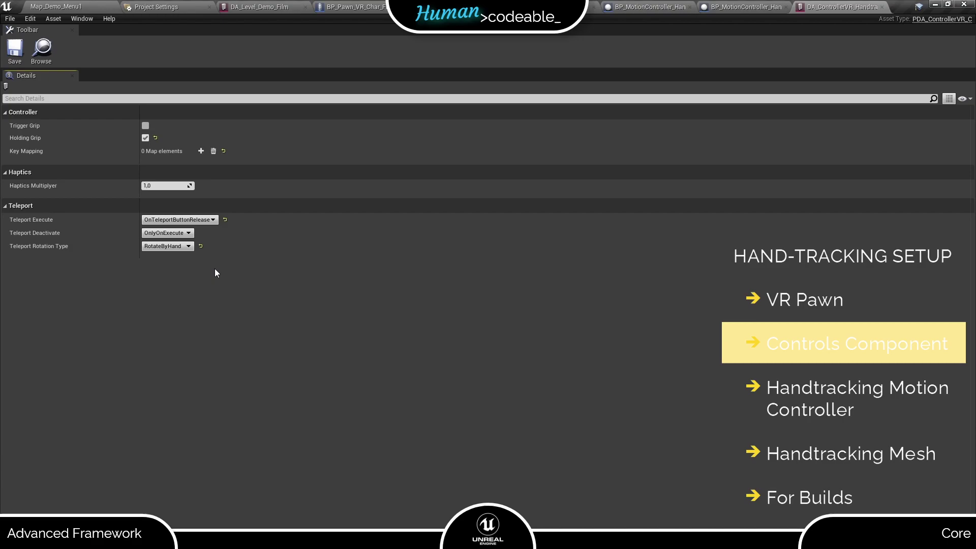
# Step: Check Teleport Execute and Teleport Rotation Type, keeping OnTeleportButtonRelease and RotateByHand
pyautogui.click(213, 220)
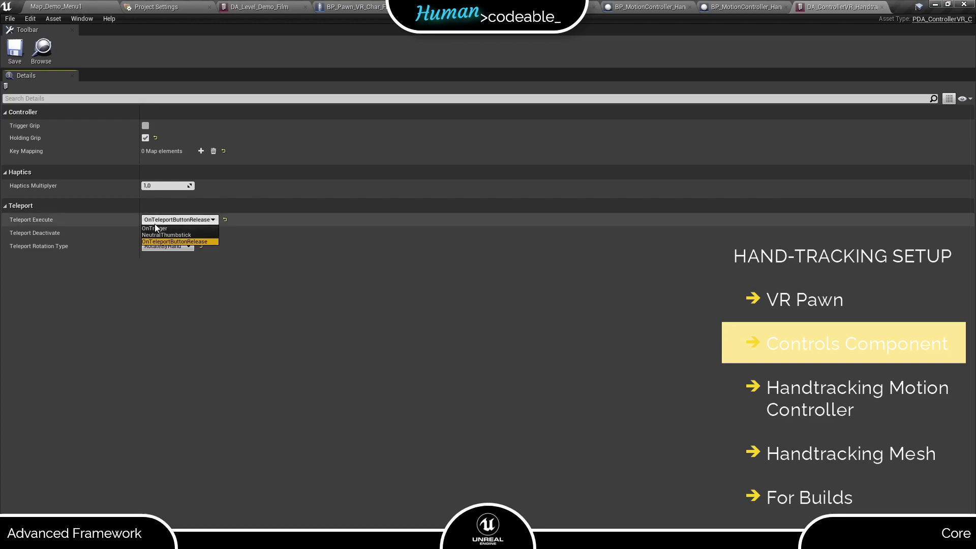
pyautogui.click(277, 259)
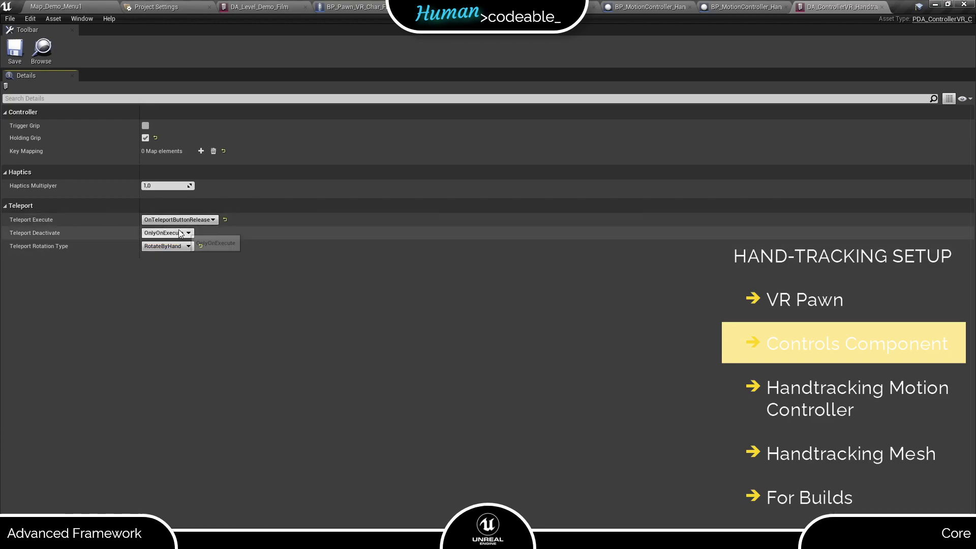
pyautogui.click(178, 246)
pyautogui.click(262, 251)
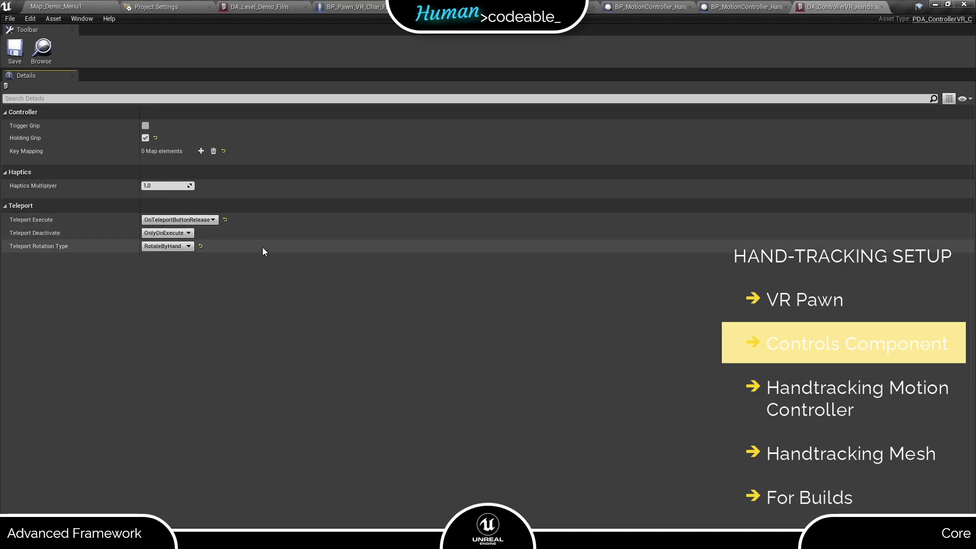
pyautogui.click(178, 246)
pyautogui.click(182, 301)
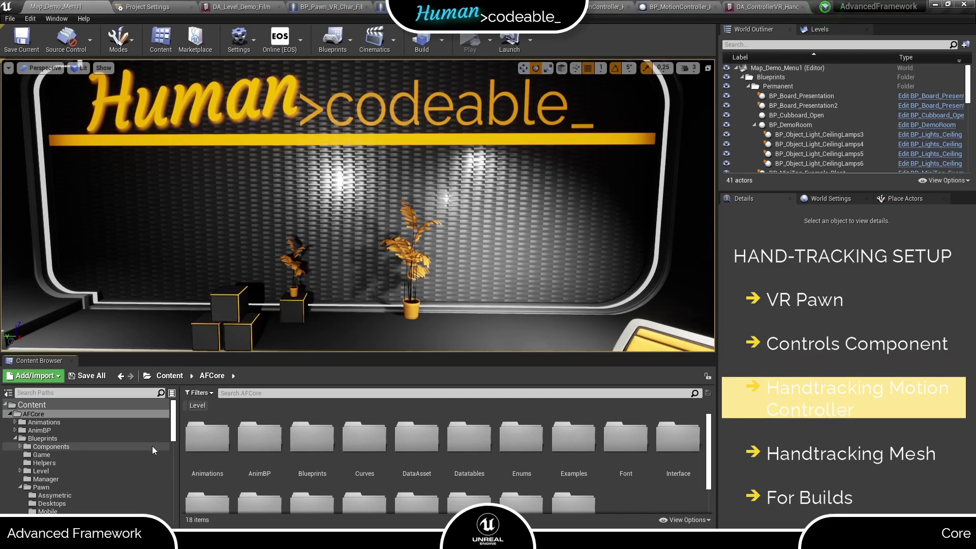
# Step: Open BP_MotionController_Hands_Tracking from AFCore/Blueprints/VR/MotionControllers
pyautogui.doubleClick(323, 436)
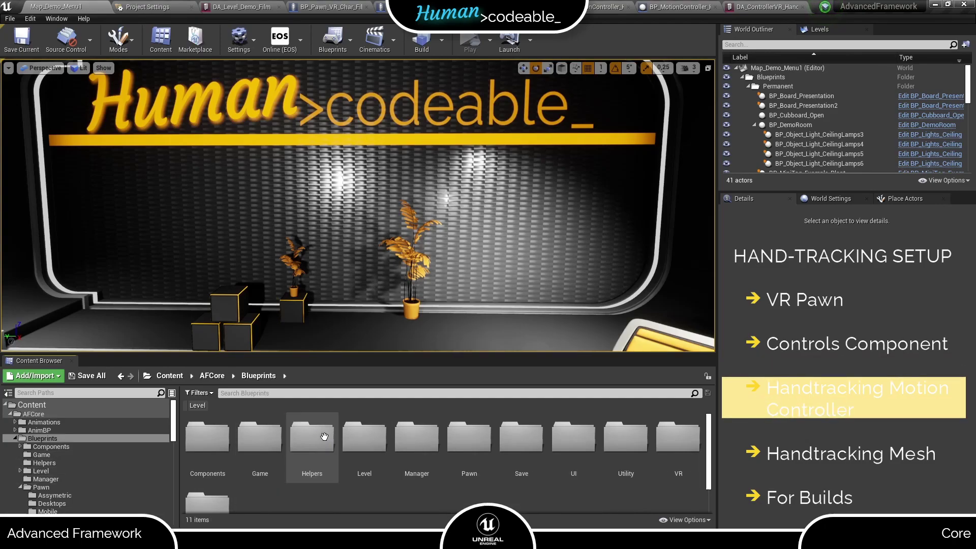
pyautogui.doubleClick(681, 433)
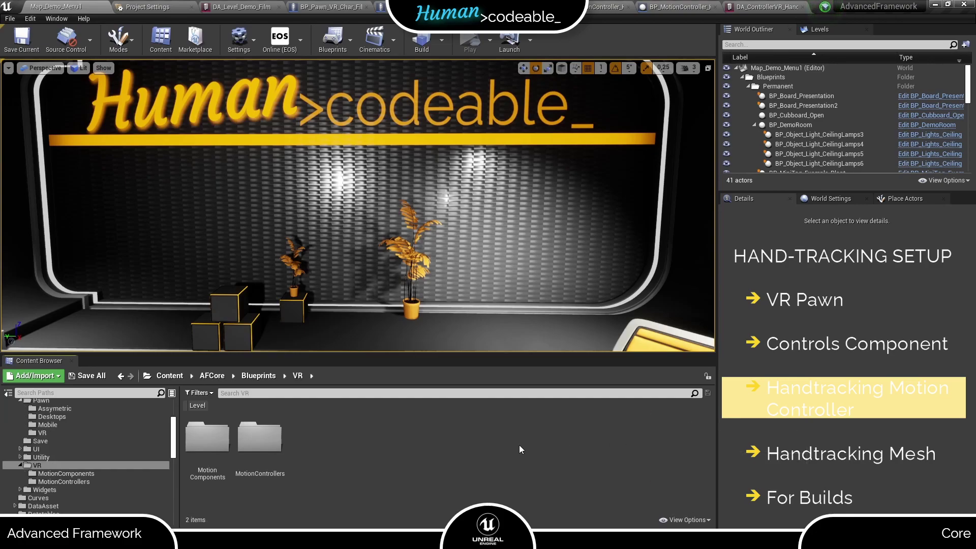
pyautogui.doubleClick(260, 437)
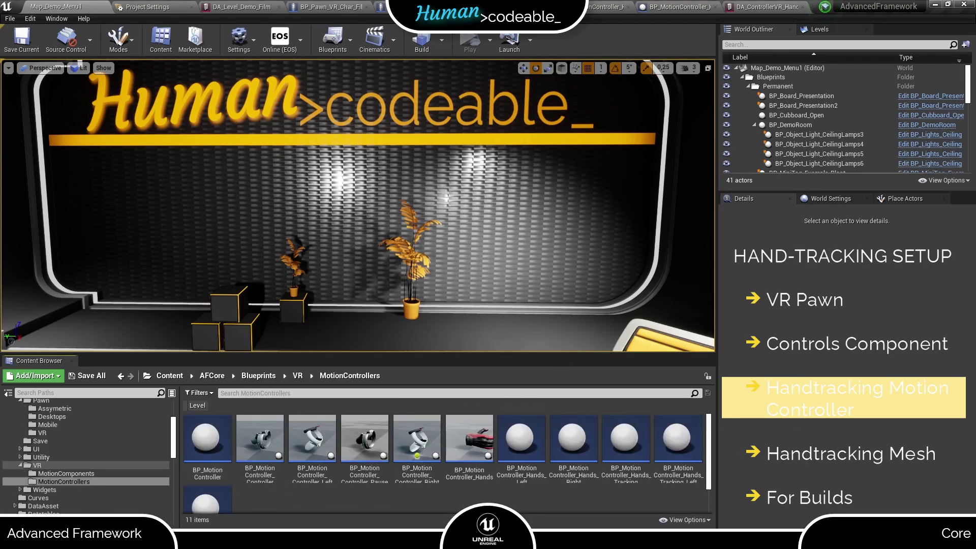
pyautogui.doubleClick(629, 451)
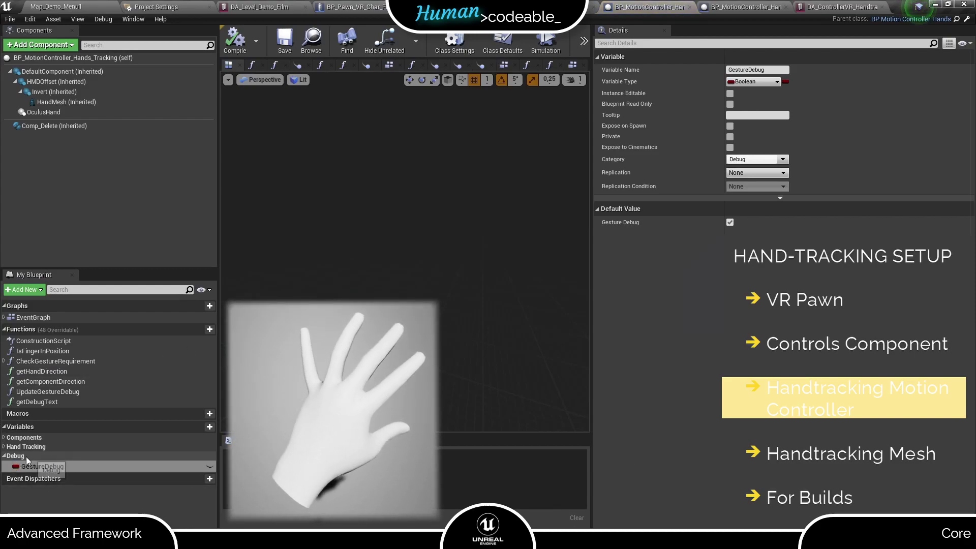
# Step: Keep Gesture Debug enabled by default and save the compiled blueprint
pyautogui.click(730, 222)
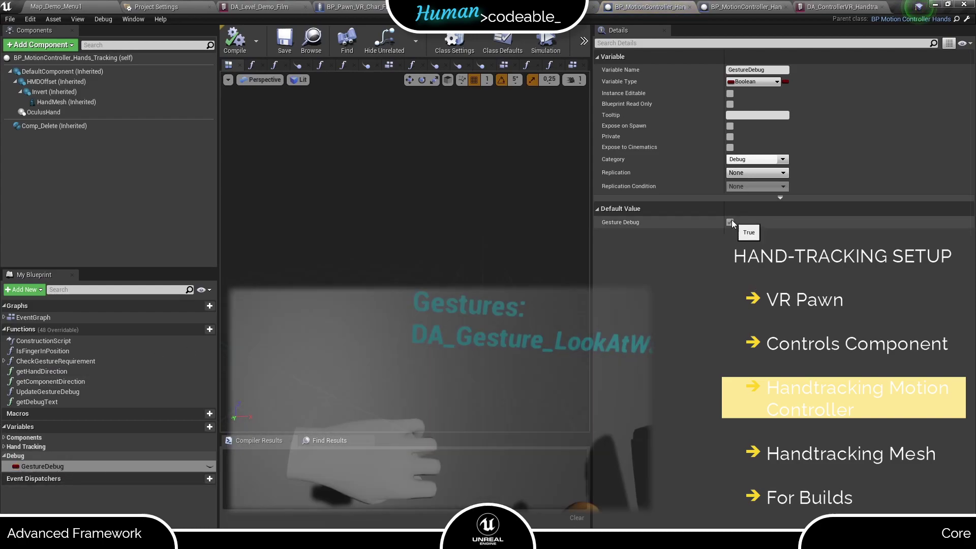
pyautogui.click(730, 221)
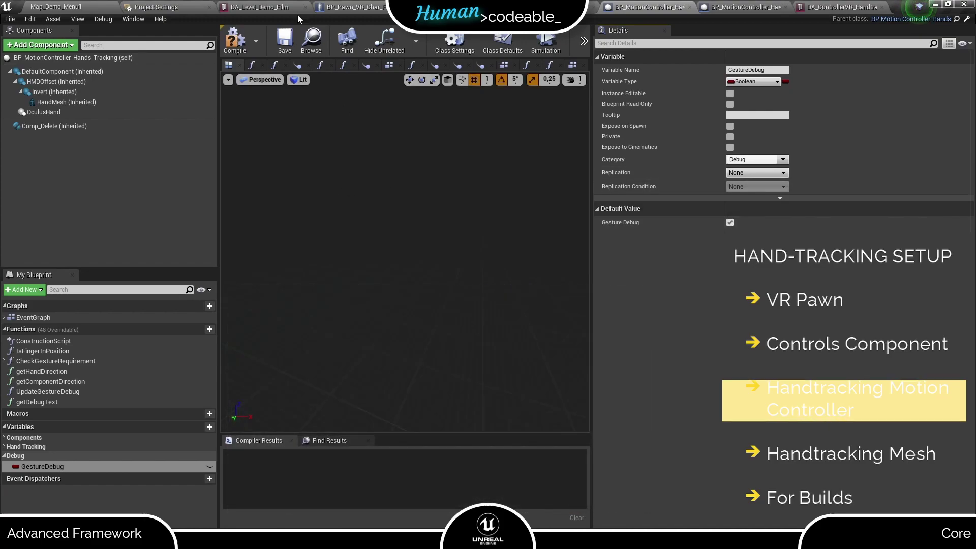
pyautogui.click(285, 44)
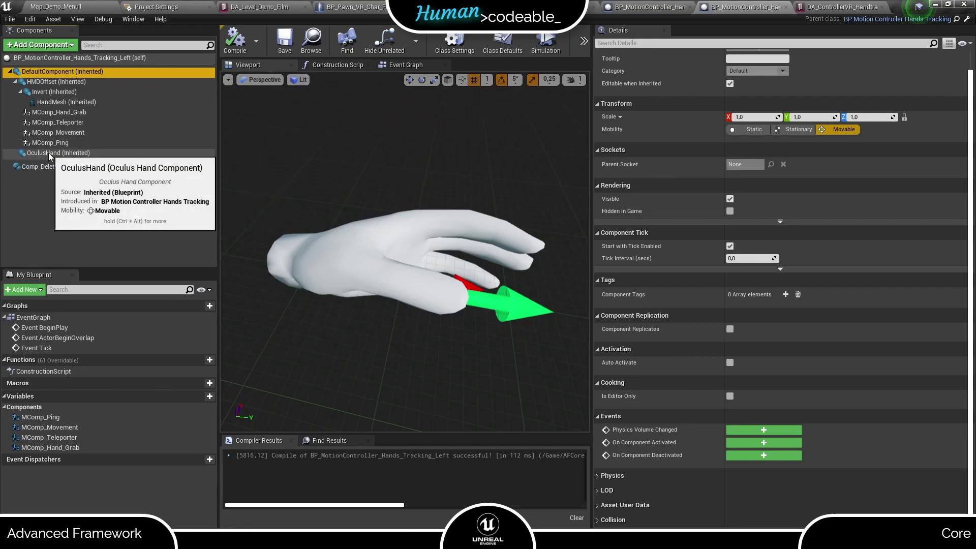
# Step: Select the OculusHand component and set its Material Override to M_Handscanner
pyautogui.click(48, 153)
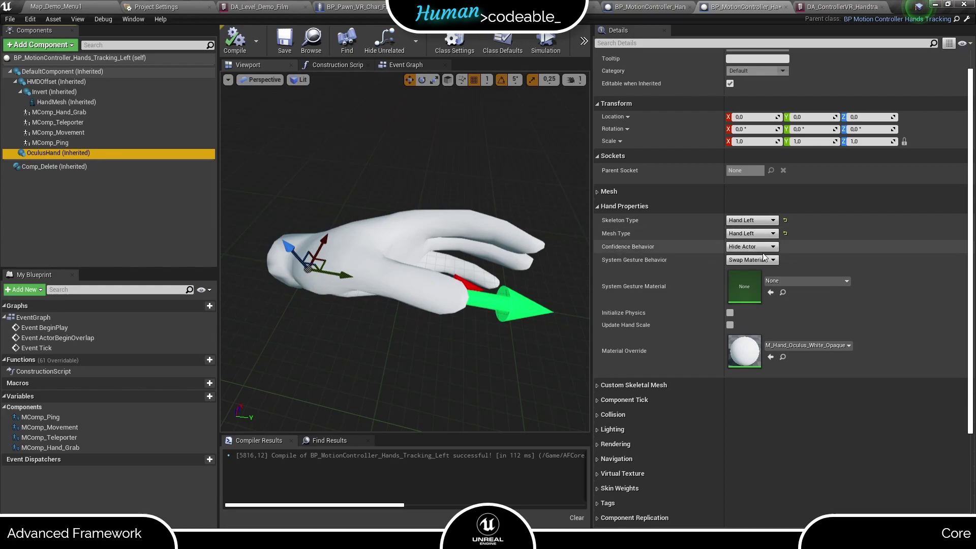
pyautogui.click(732, 246)
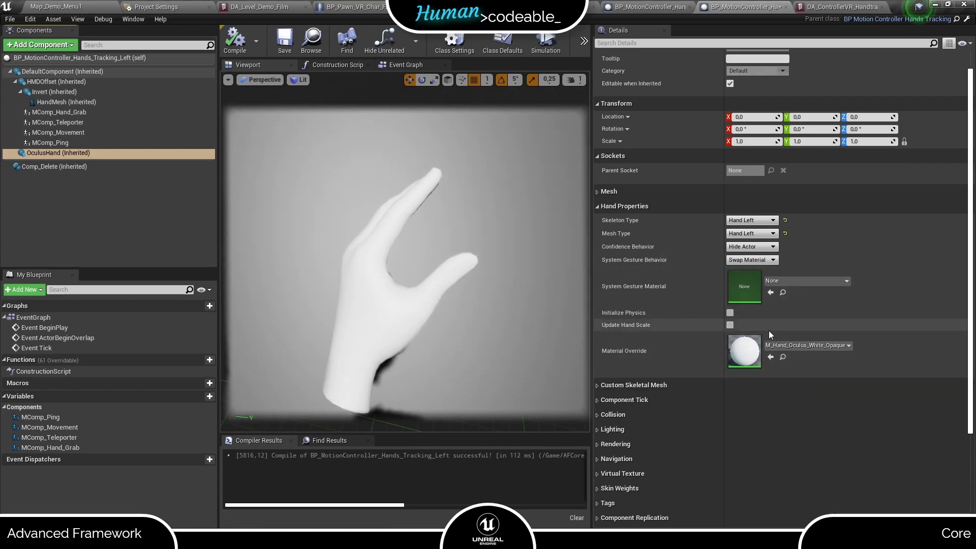
pyautogui.click(778, 346)
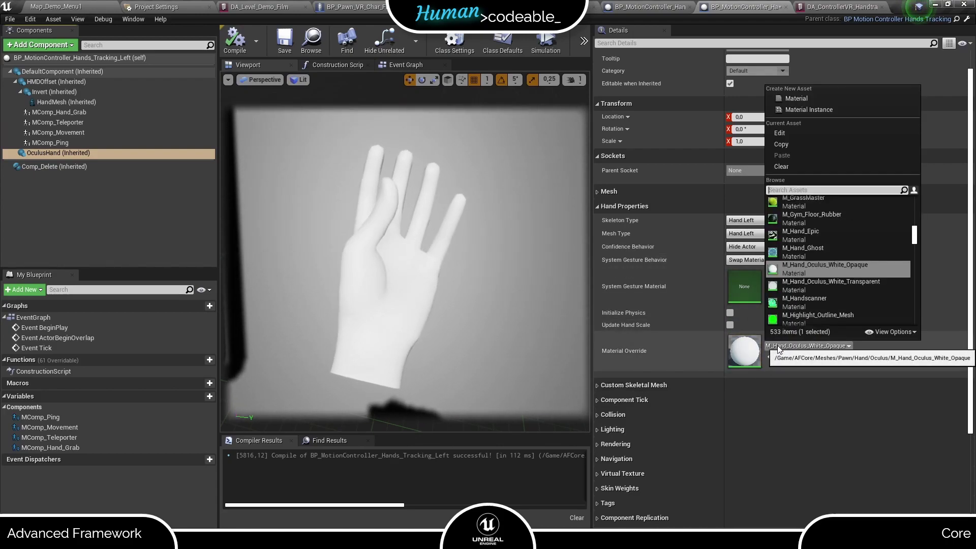
pyautogui.click(794, 305)
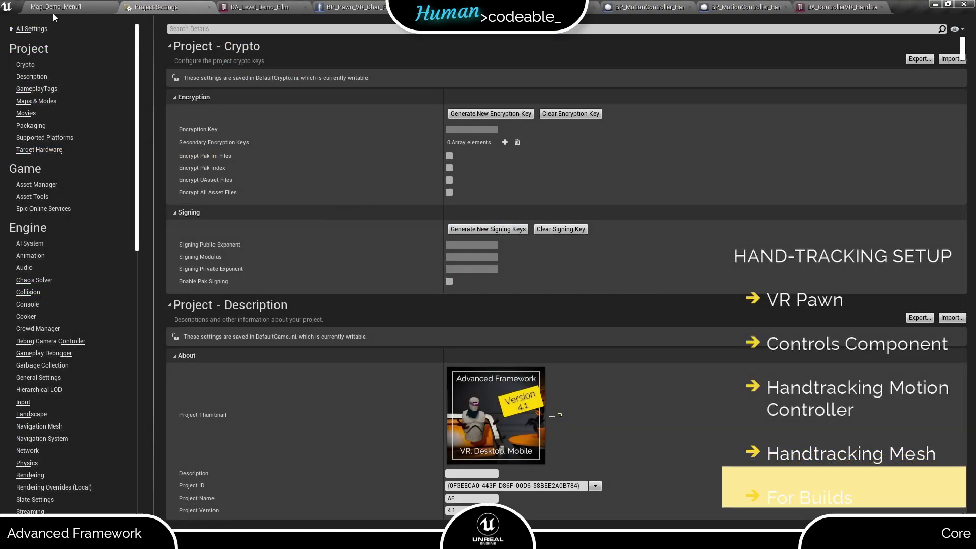
# Step: Under Plugins > OculusVR, set Hand Tracking Support to Controllers and Hands
pyautogui.scroll(-8, 120, 119)
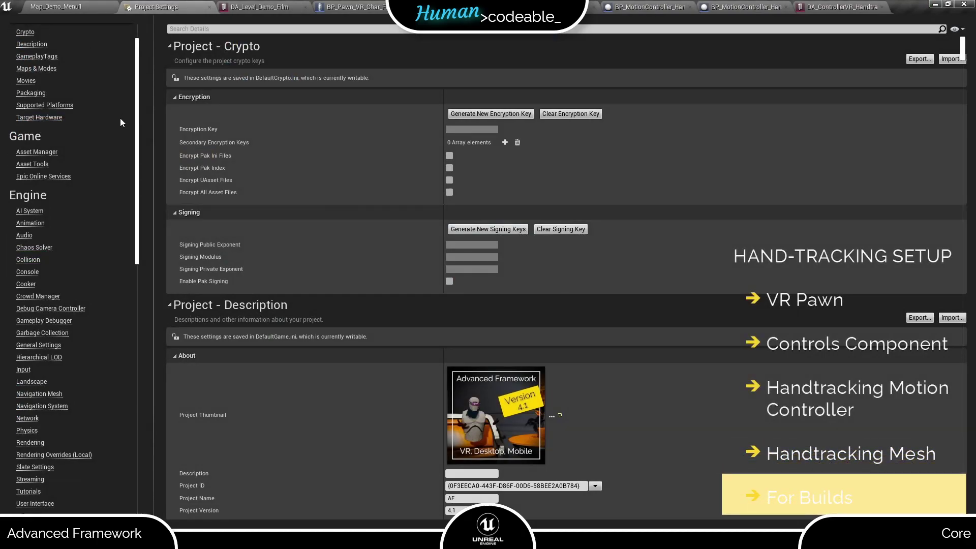
pyautogui.scroll(-9, 146, 227)
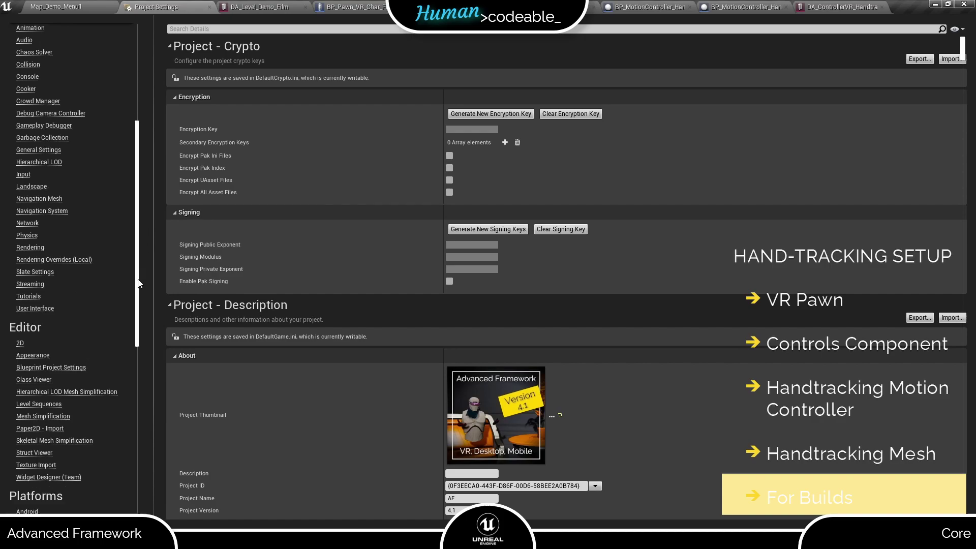
pyautogui.scroll(-8, 131, 450)
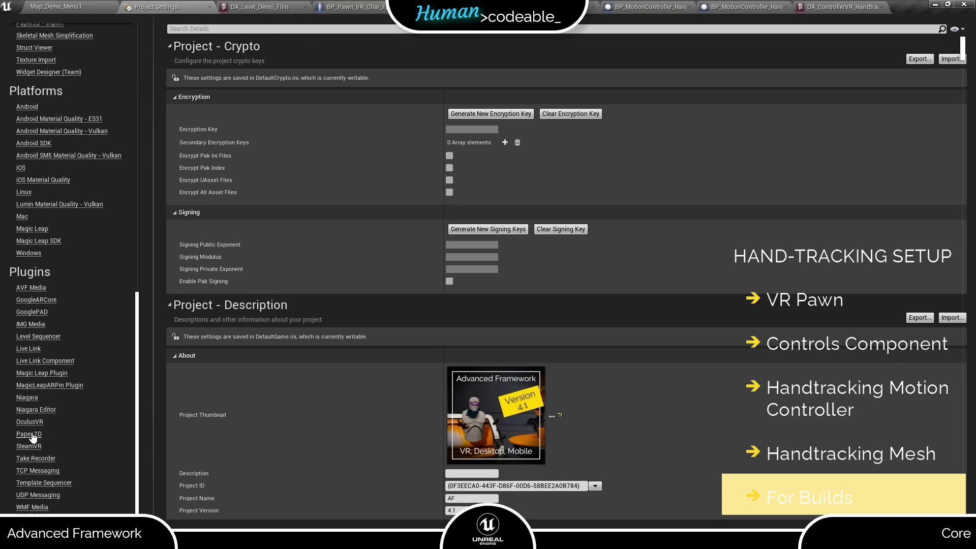
pyautogui.click(29, 418)
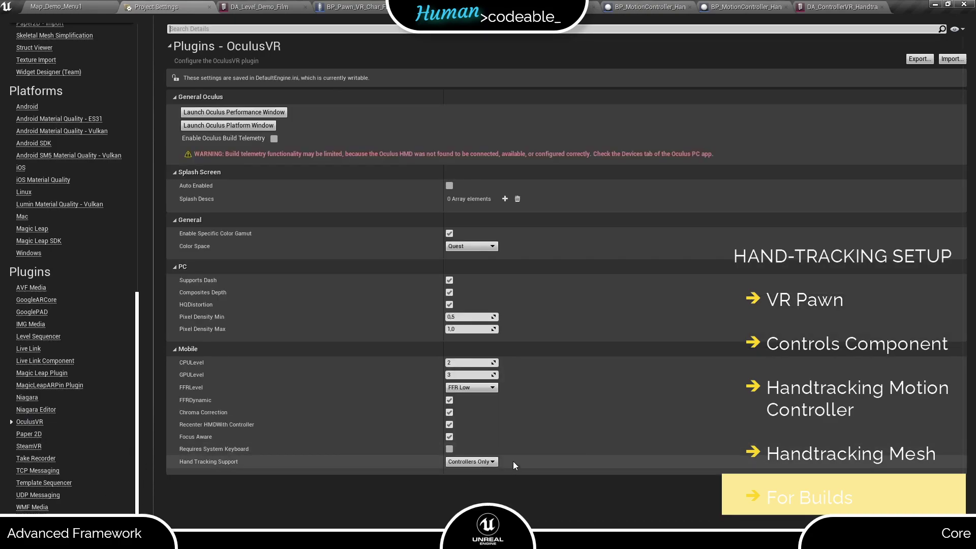
pyautogui.click(460, 462)
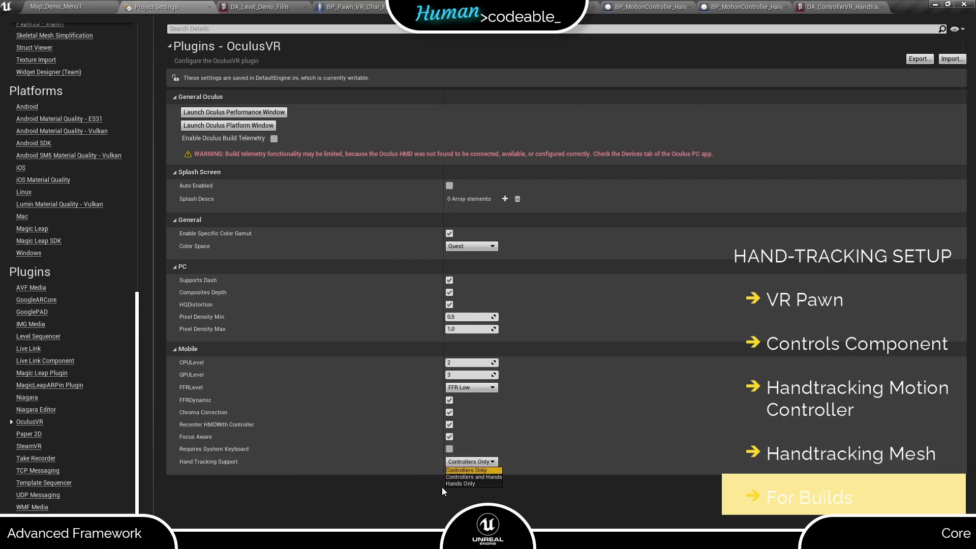
pyautogui.click(455, 477)
pyautogui.click(461, 462)
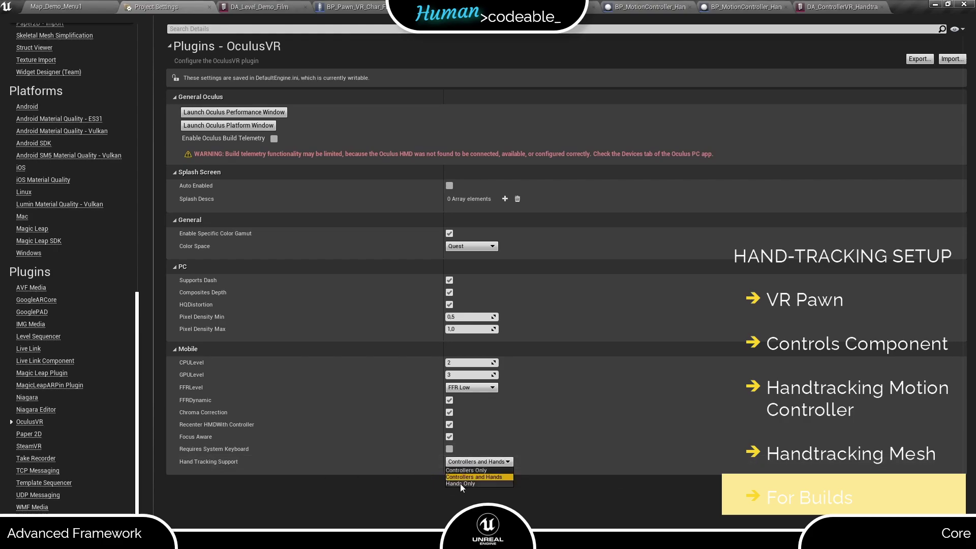
pyautogui.click(460, 484)
pyautogui.click(481, 462)
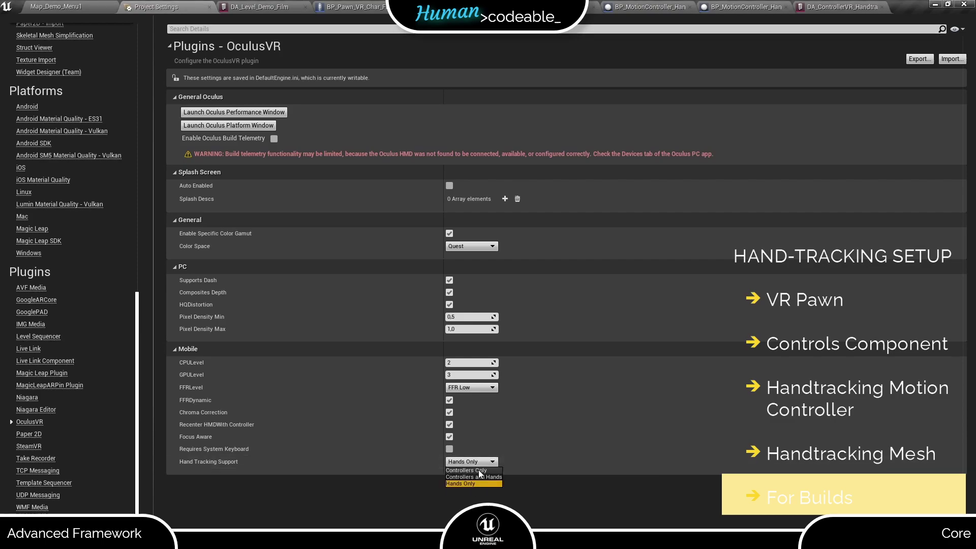
pyautogui.click(477, 476)
pyautogui.click(192, 6)
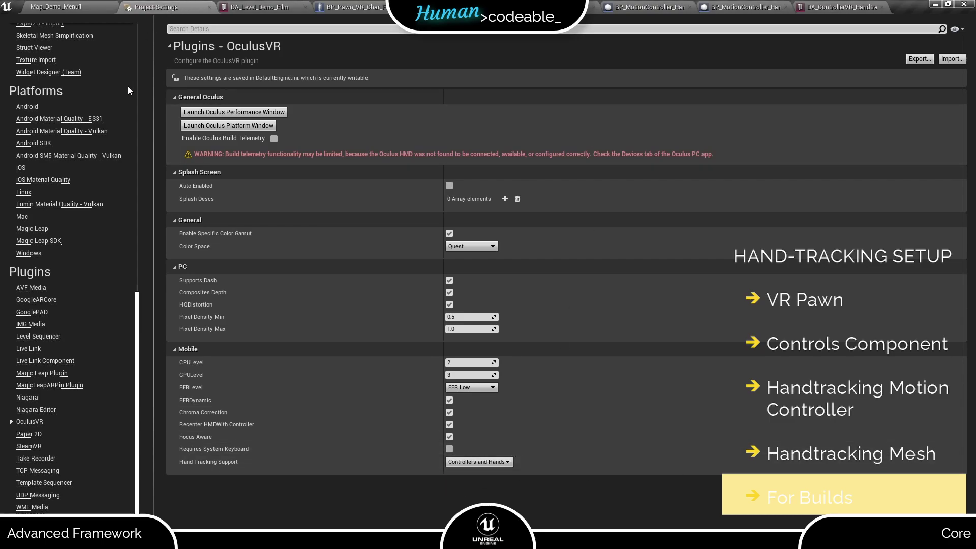